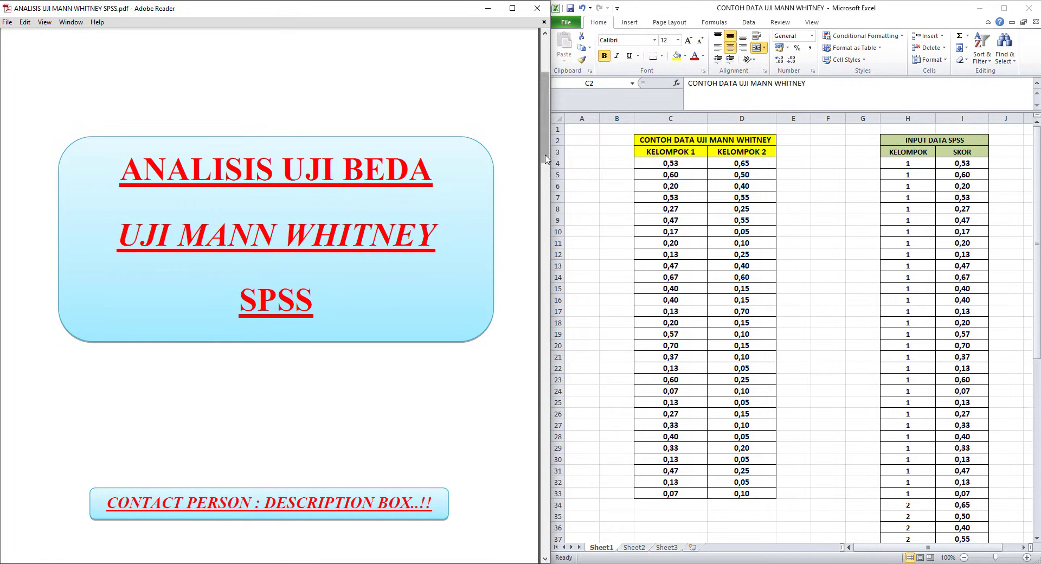
# - Review the Mann Whitney concept page in the PDF, and the two-group sample data and its SPSS input layout in the Excel workbook
pyautogui.moveTo(545, 160); pyautogui.dragTo(547, 264)
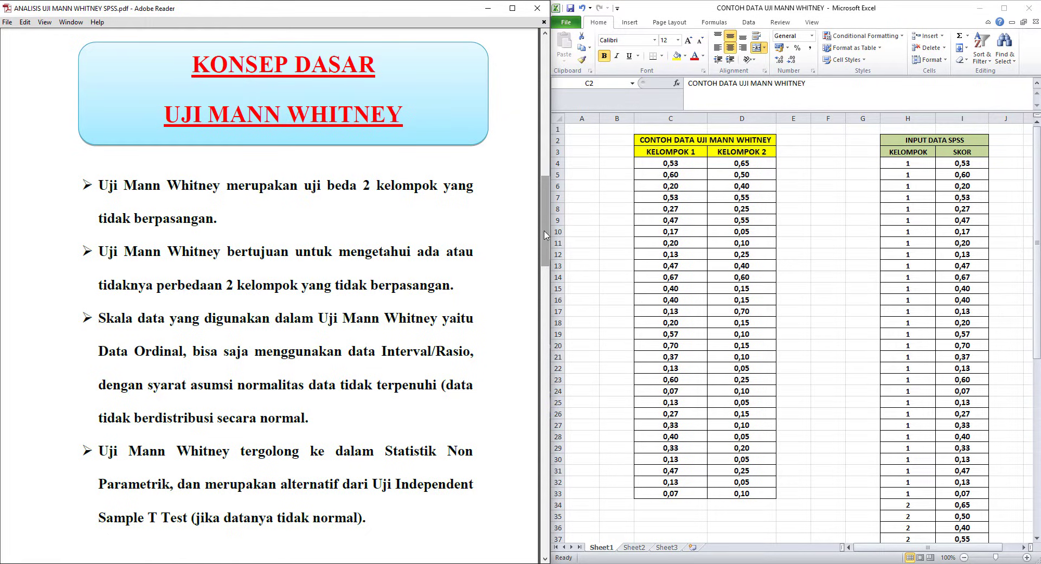
pyautogui.click(1004, 8)
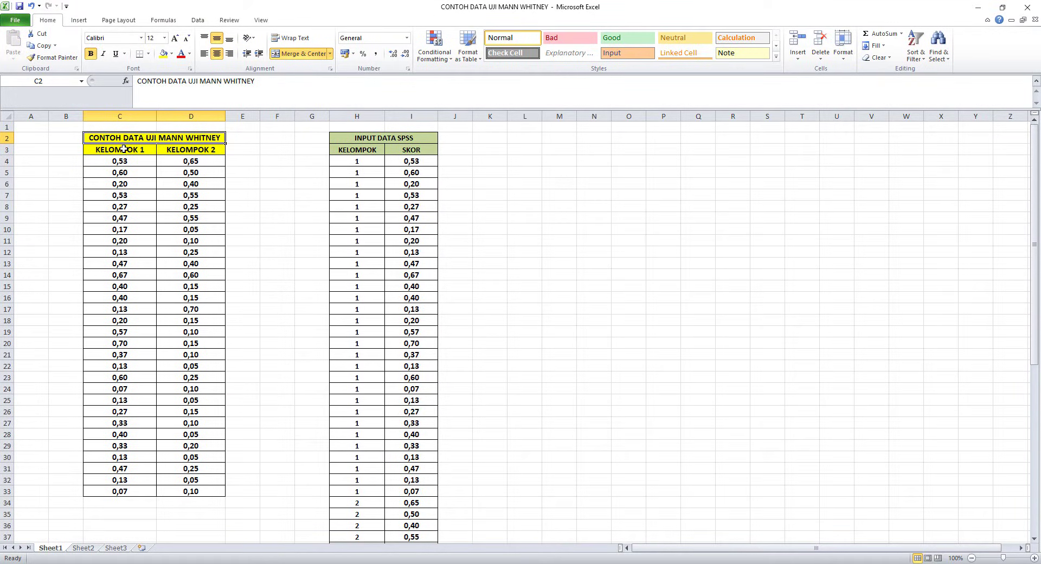
pyautogui.moveTo(124, 149); pyautogui.dragTo(179, 148)
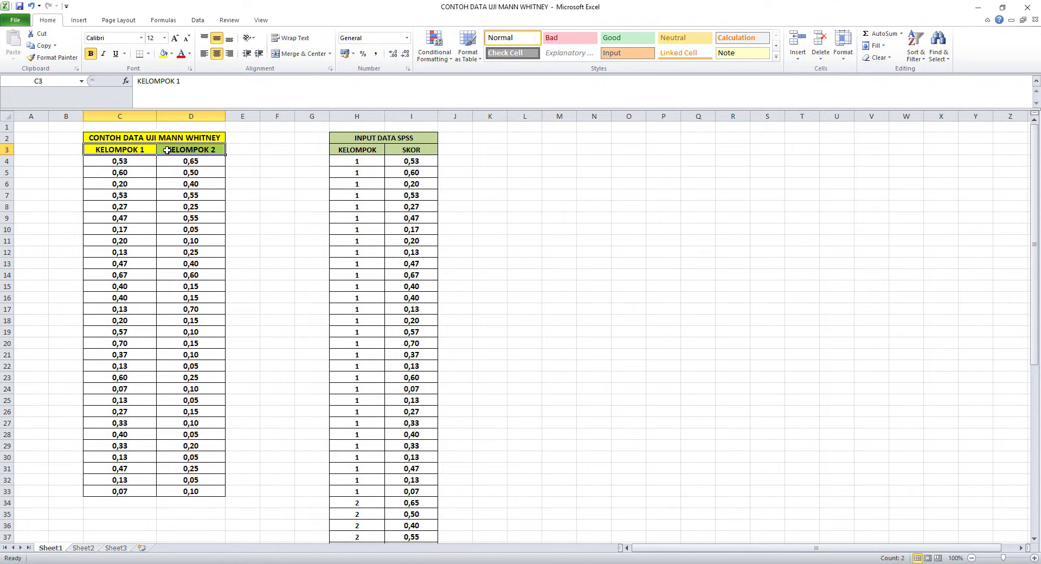
pyautogui.click(380, 138)
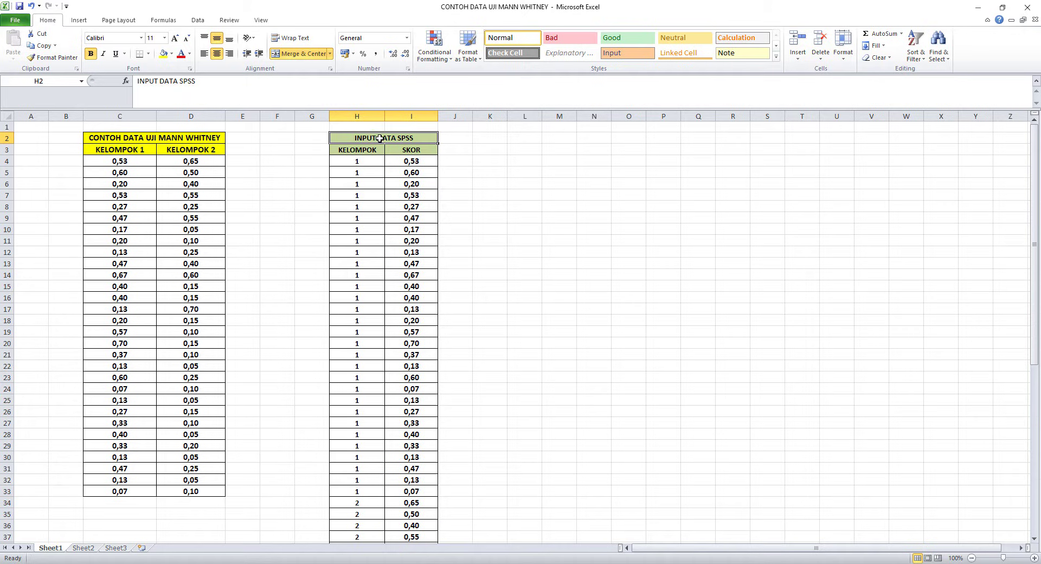
pyautogui.moveTo(367, 163); pyautogui.dragTo(407, 525)
pyautogui.moveTo(1036, 433); pyautogui.dragTo(1039, 192)
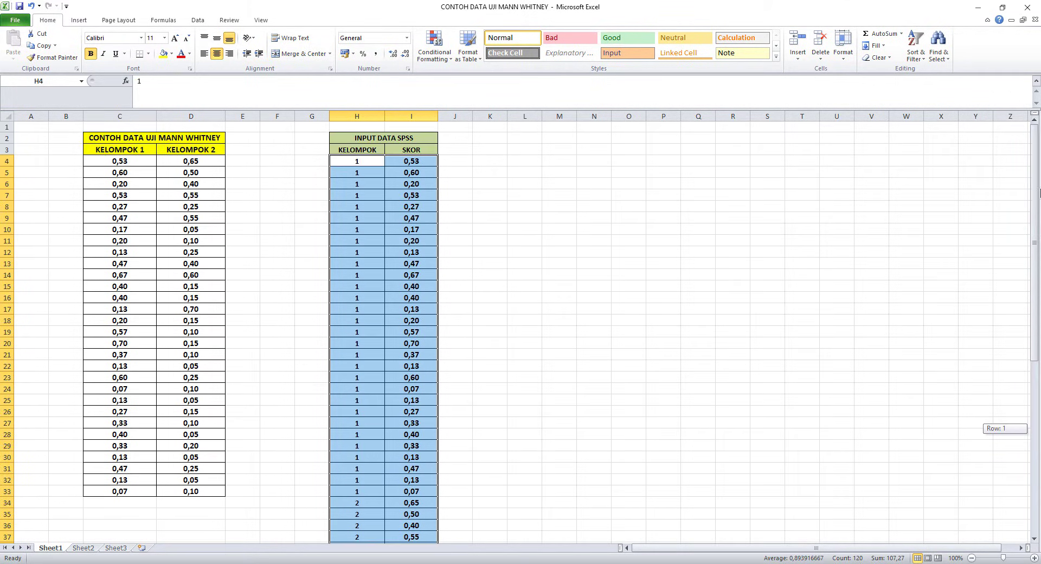
pyautogui.click(351, 159)
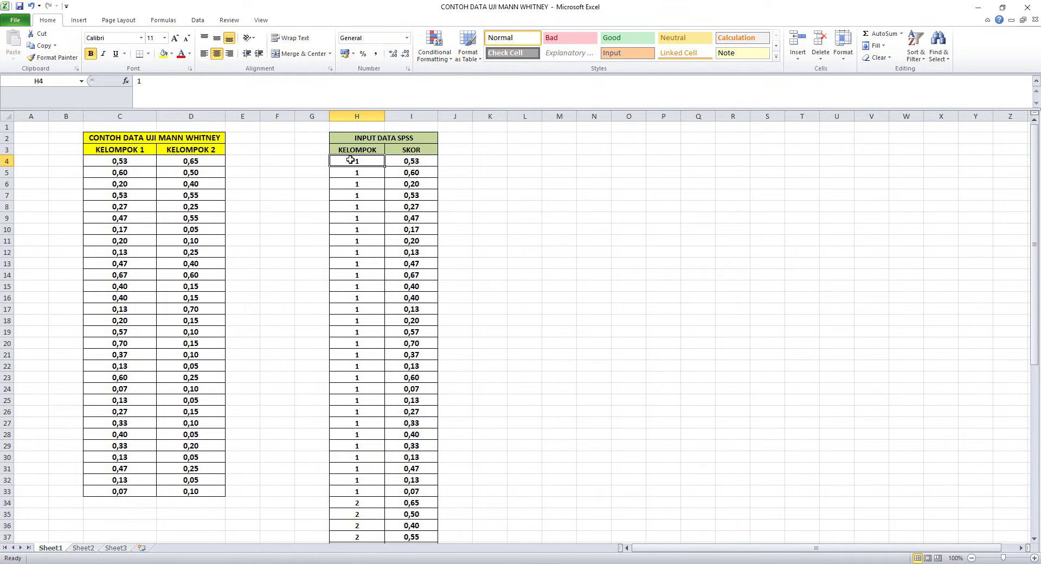
pyautogui.click(357, 502)
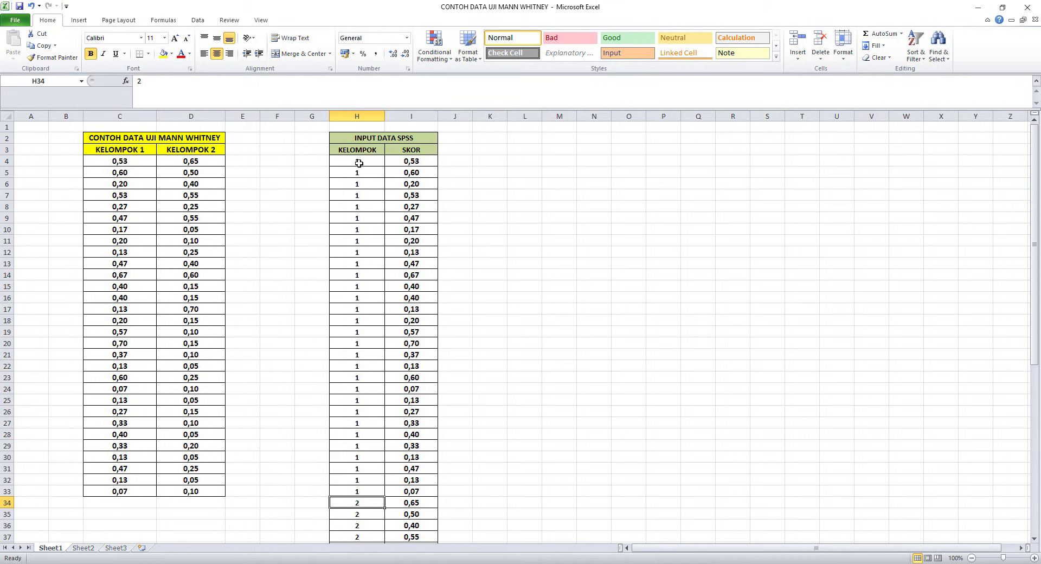
# - Copy the KELOMPOK and SKOR data in H4:I63 and paste it into the first two columns of the empty SPSS dataset
pyautogui.moveTo(359, 161); pyautogui.dragTo(407, 518)
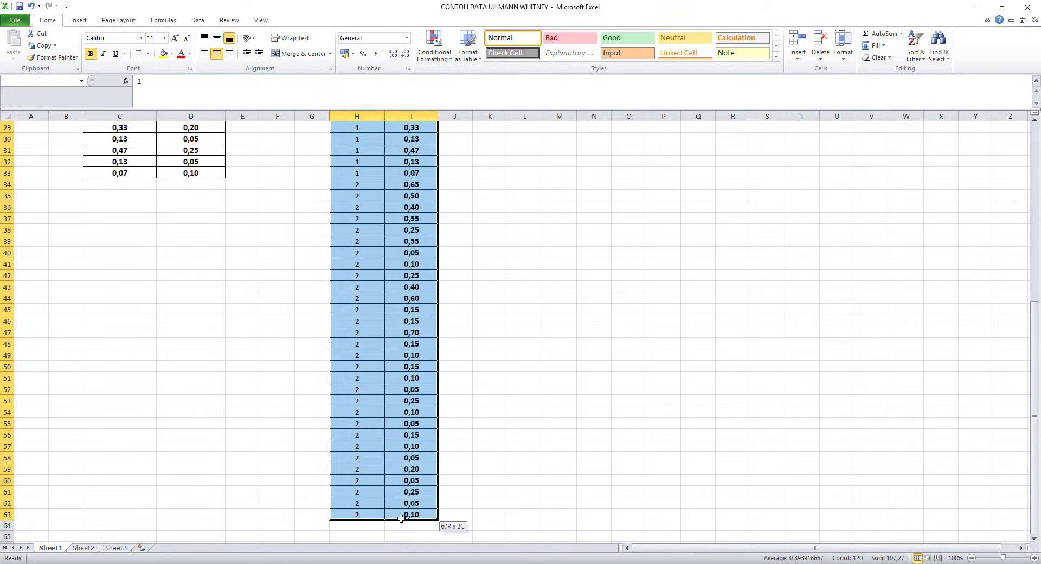
pyautogui.rightClick(397, 311)
pyautogui.click(428, 329)
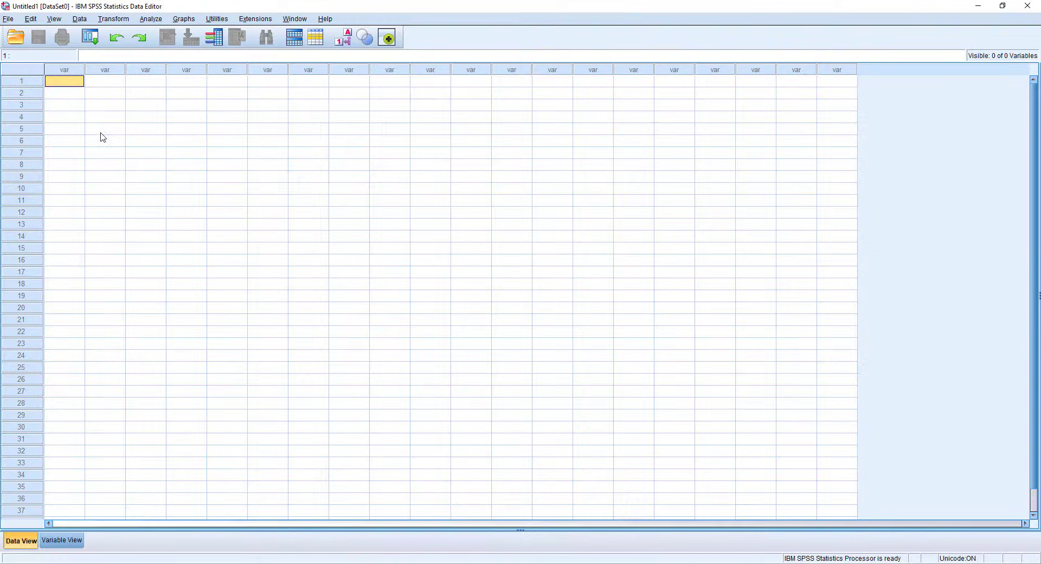
pyautogui.hotkey('alt', 'Tab')
pyautogui.rightClick(103, 122)
pyautogui.click(88, 142)
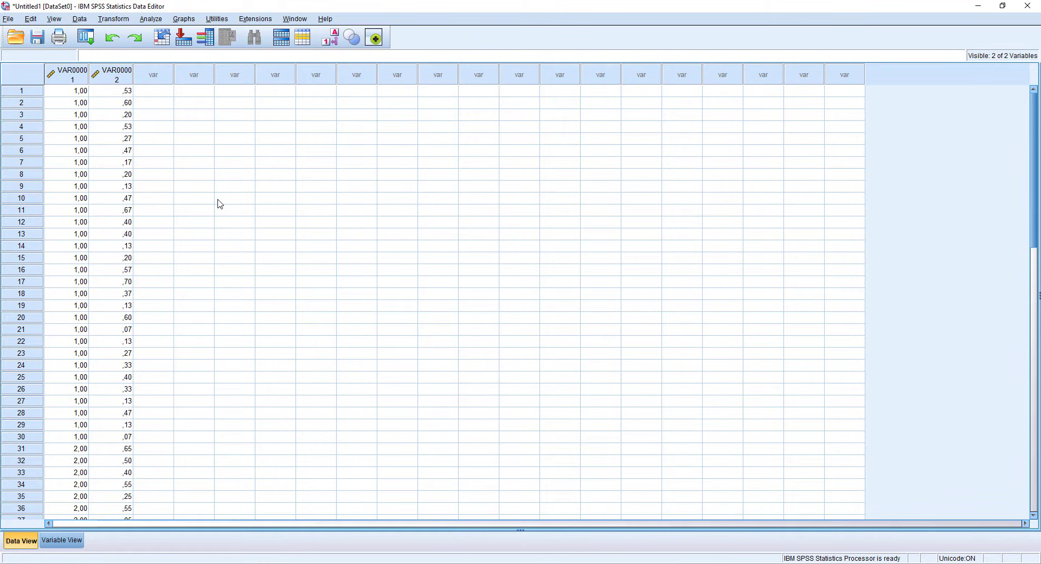
# - Rename the two pasted variables to Kelompok and Skor, and set the decimals of Kelompok to 0
pyautogui.click(62, 540)
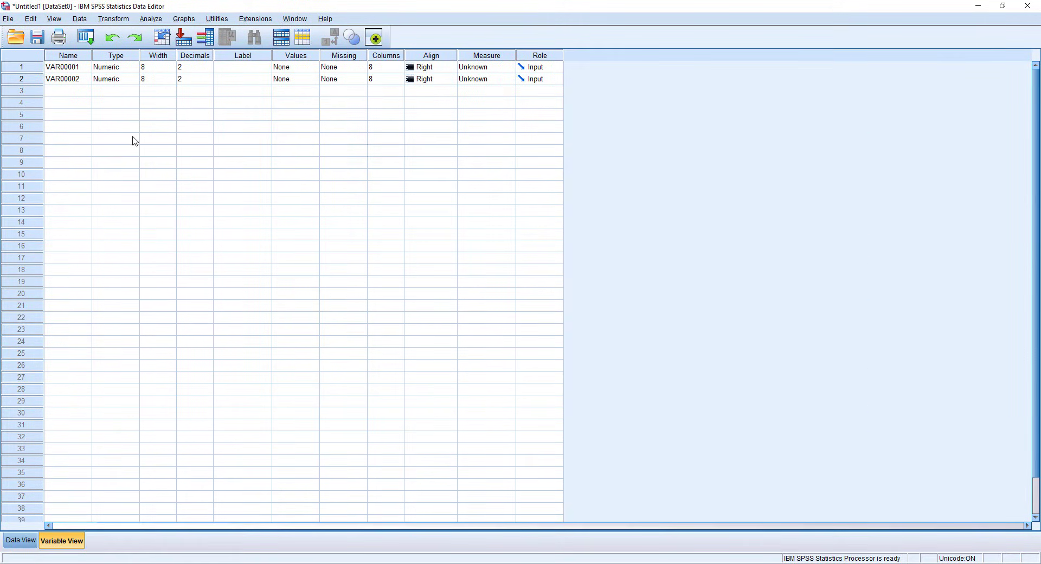
pyautogui.click(66, 68)
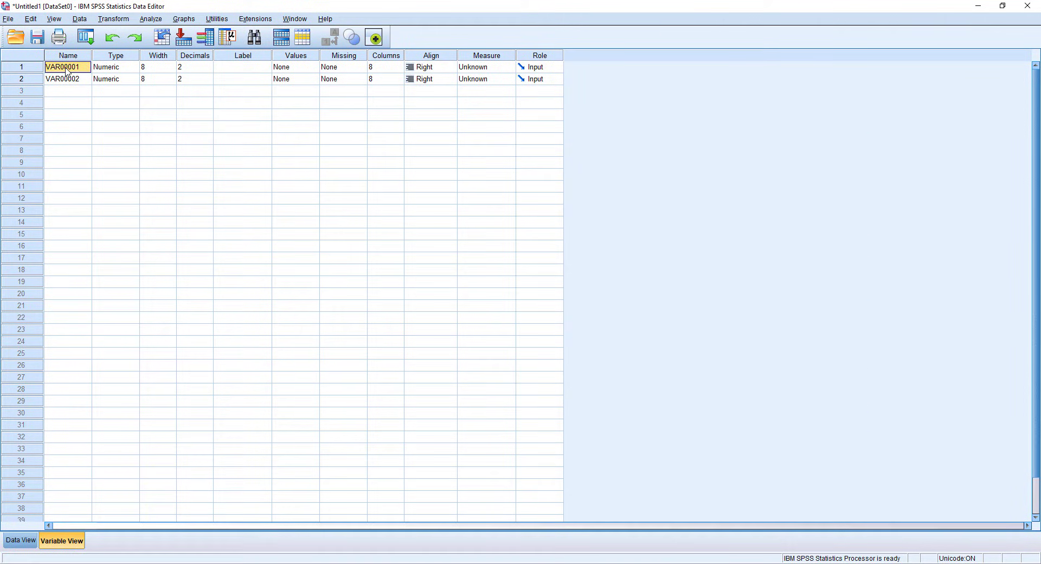
pyautogui.write('Kelompok')
pyautogui.press('Return')
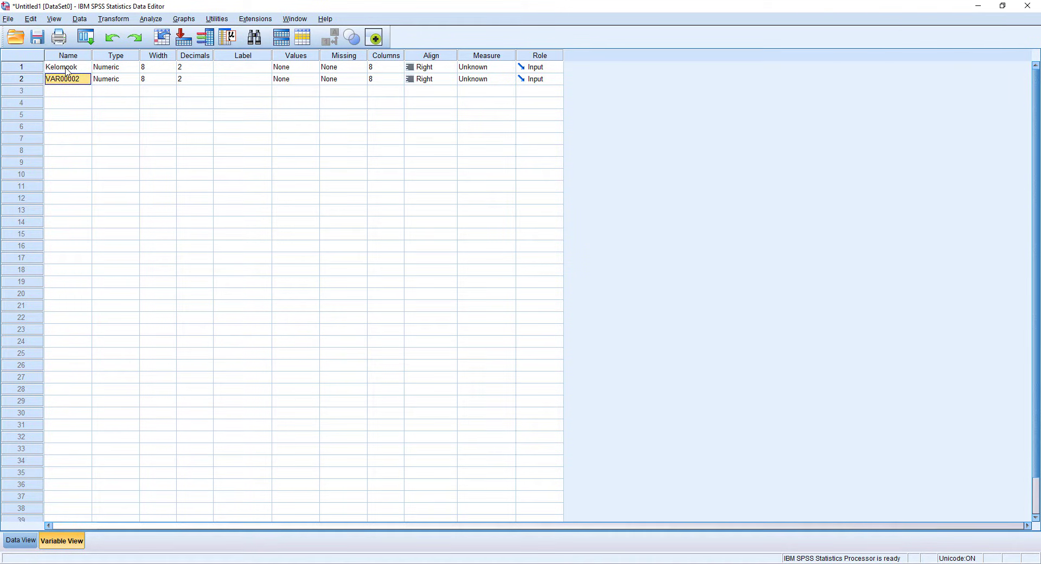
pyautogui.write('Skor')
pyautogui.press('Return')
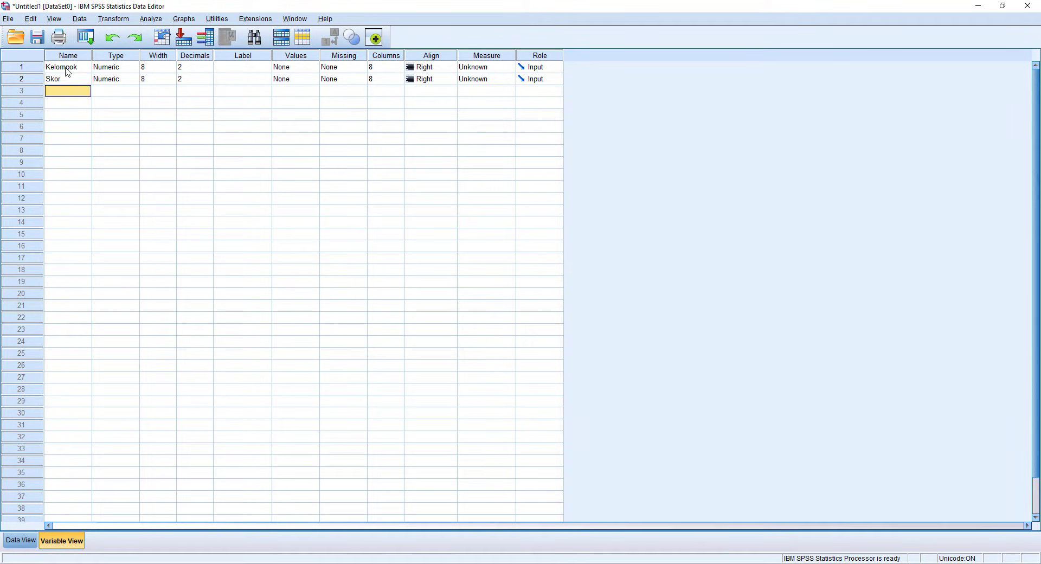
pyautogui.click(210, 70)
pyautogui.doubleClick(209, 70)
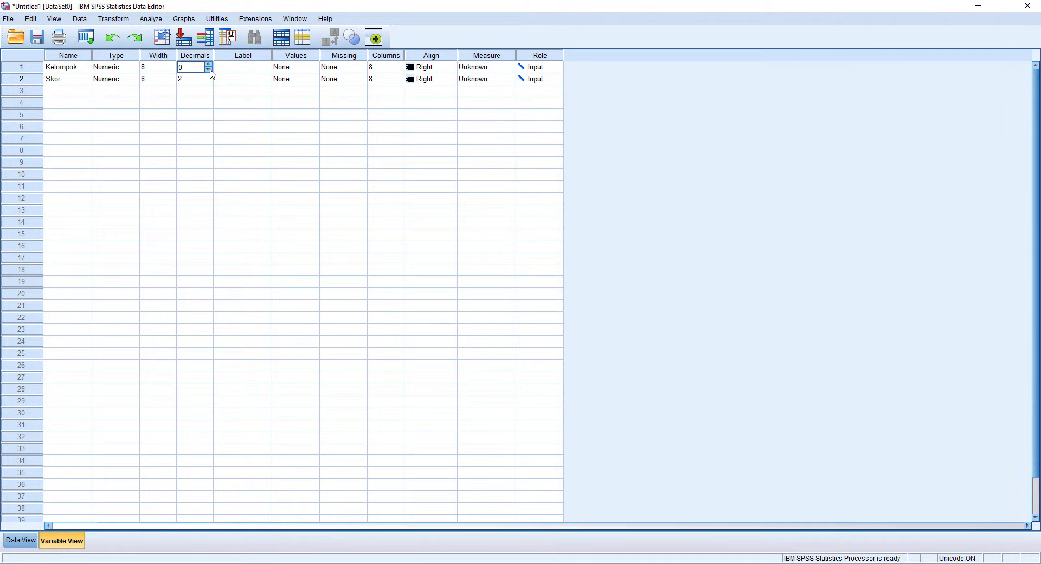
# - Add a value label to the Kelompok variable that defines 1 as "Kelompok 1"
pyautogui.click(311, 69)
pyautogui.click(316, 66)
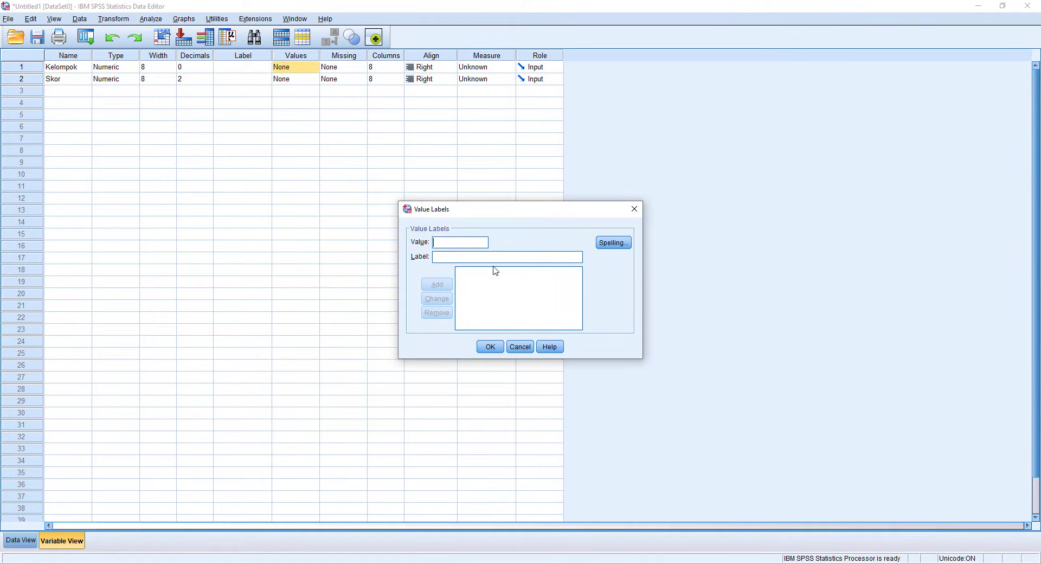
pyautogui.write('1')
pyautogui.click(478, 257)
pyautogui.write('Kelompok ')
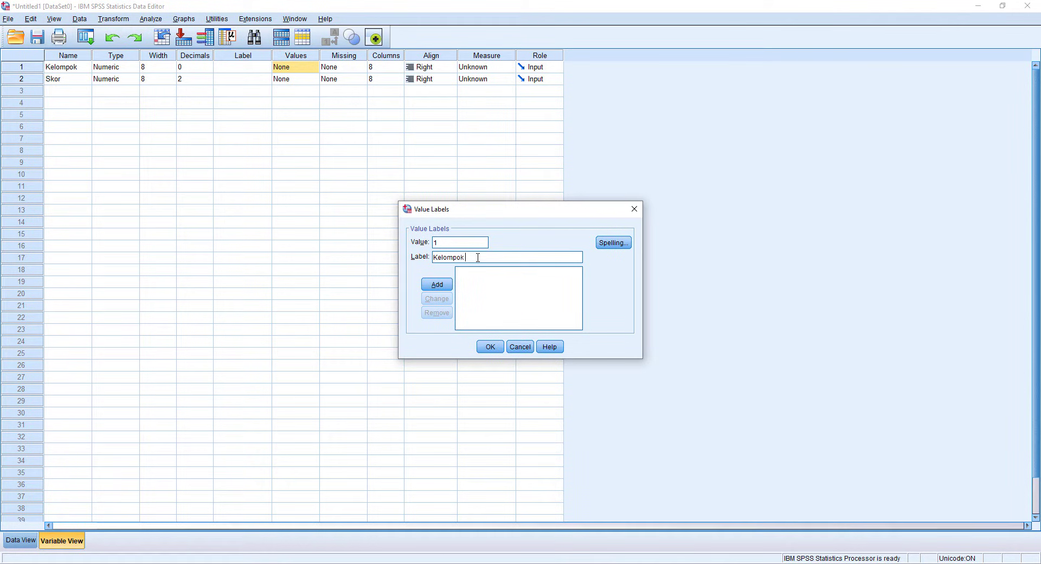
pyautogui.write('1')
pyautogui.click(437, 286)
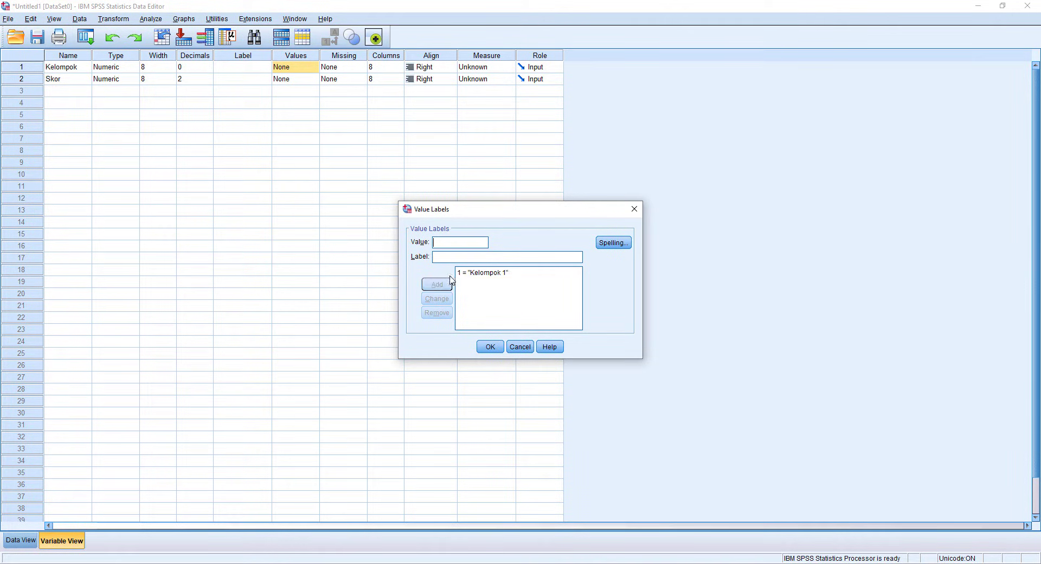
# - Add a second value label defining 2 as "Kelompok 2" and apply the labels to the Kelompok variable
pyautogui.write('2')
pyautogui.click(464, 258)
pyautogui.write('Kelom')
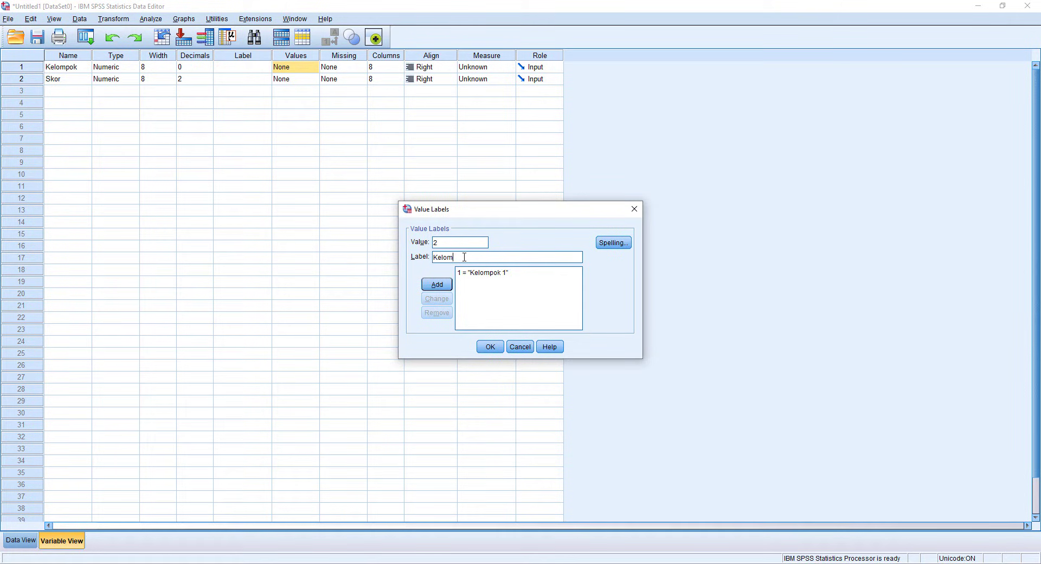
pyautogui.write('pok 2')
pyautogui.click(436, 284)
pyautogui.click(490, 346)
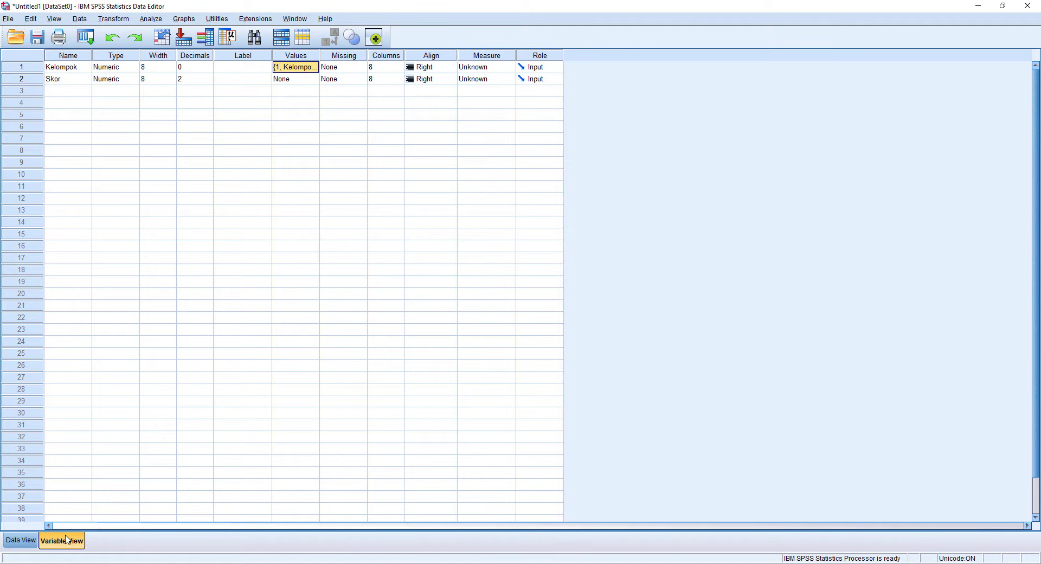
# - Set up an Explore analysis on the data with Kelompok as the factor and Skor as the dependent variable
pyautogui.click(22, 540)
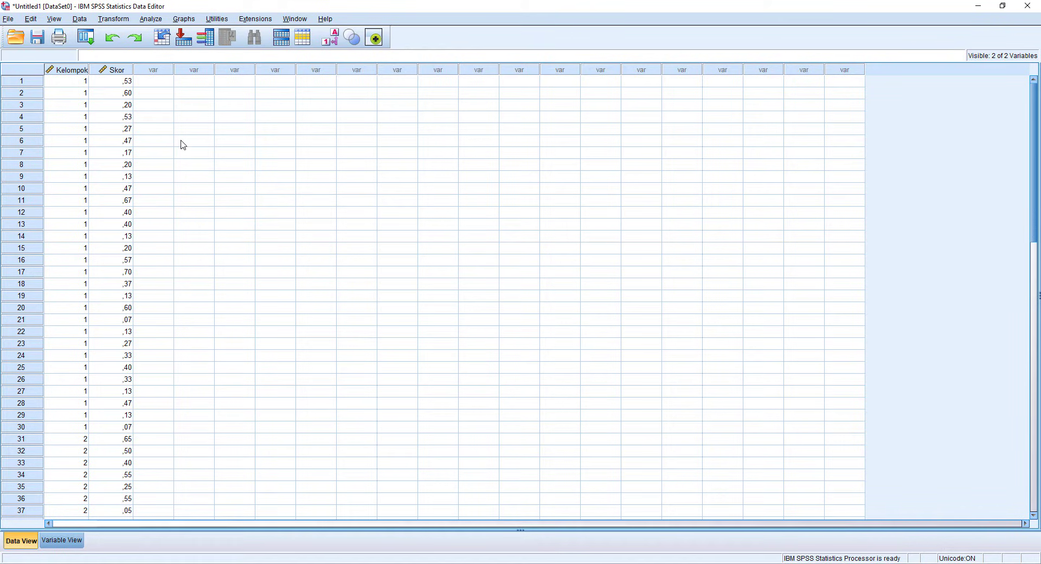
pyautogui.click(151, 19)
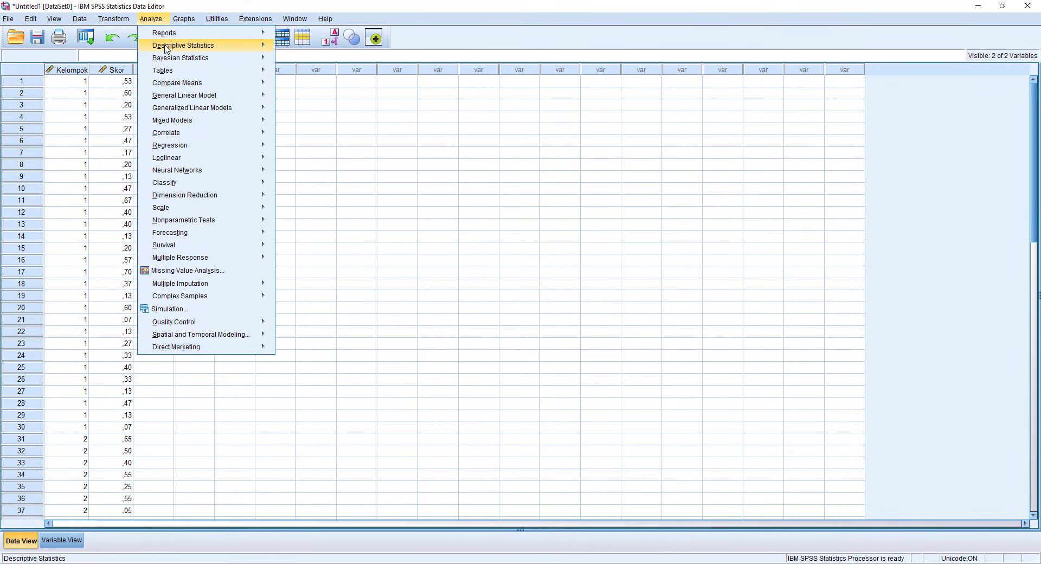
pyautogui.moveTo(167, 50)
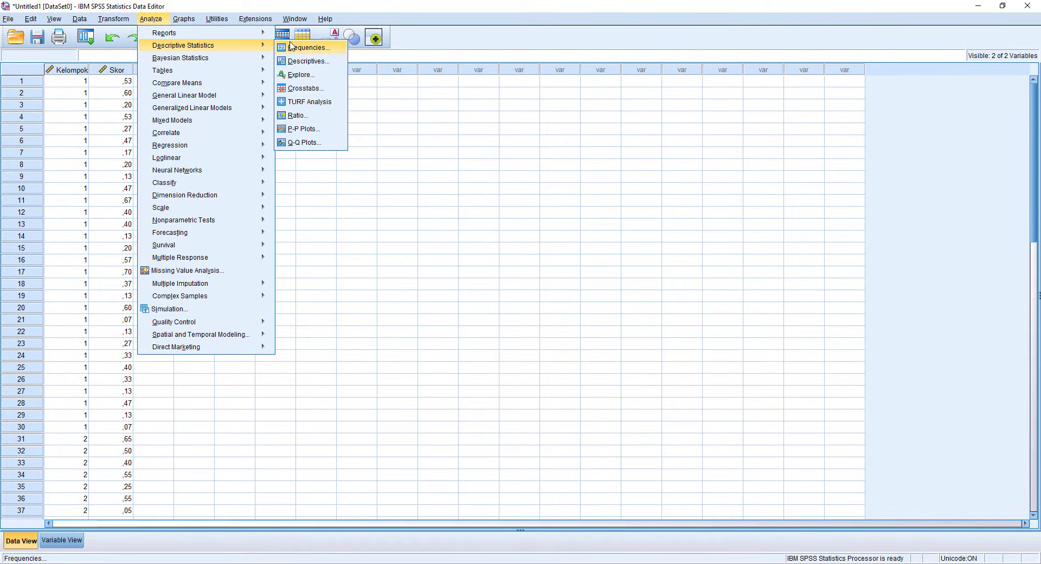
pyautogui.click(296, 76)
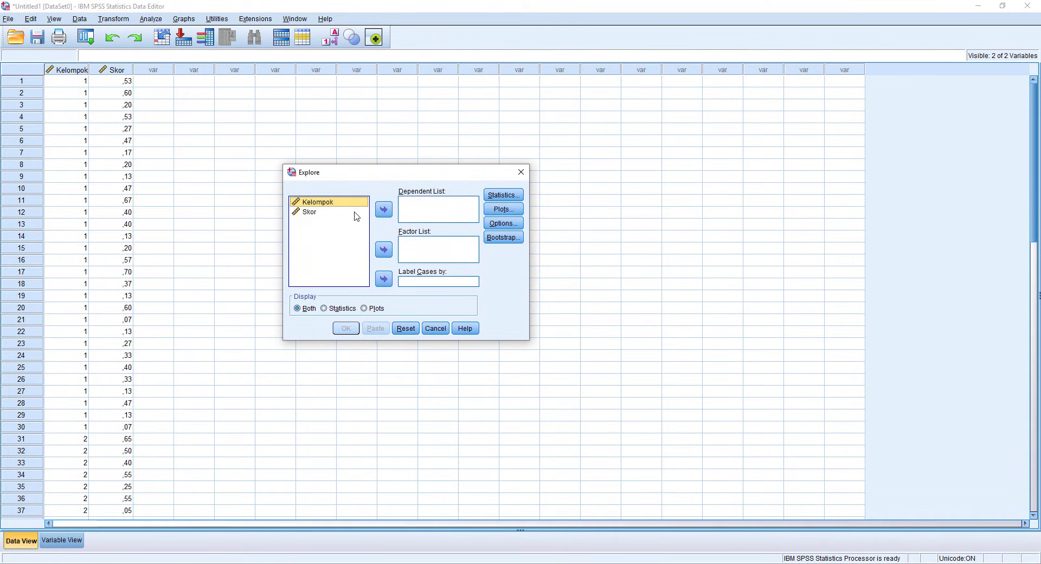
pyautogui.click(383, 249)
pyautogui.click(318, 204)
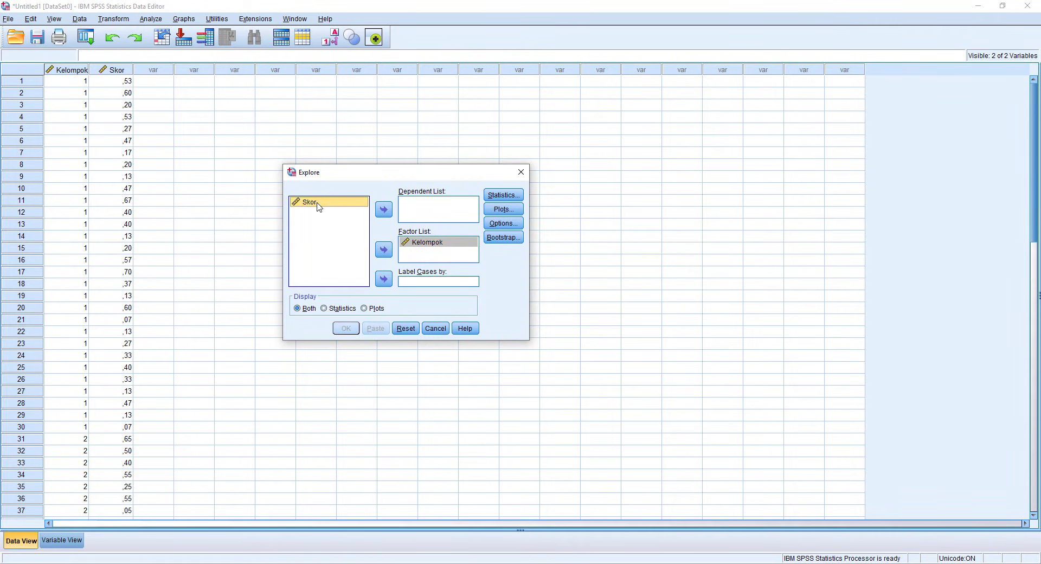
pyautogui.click(384, 209)
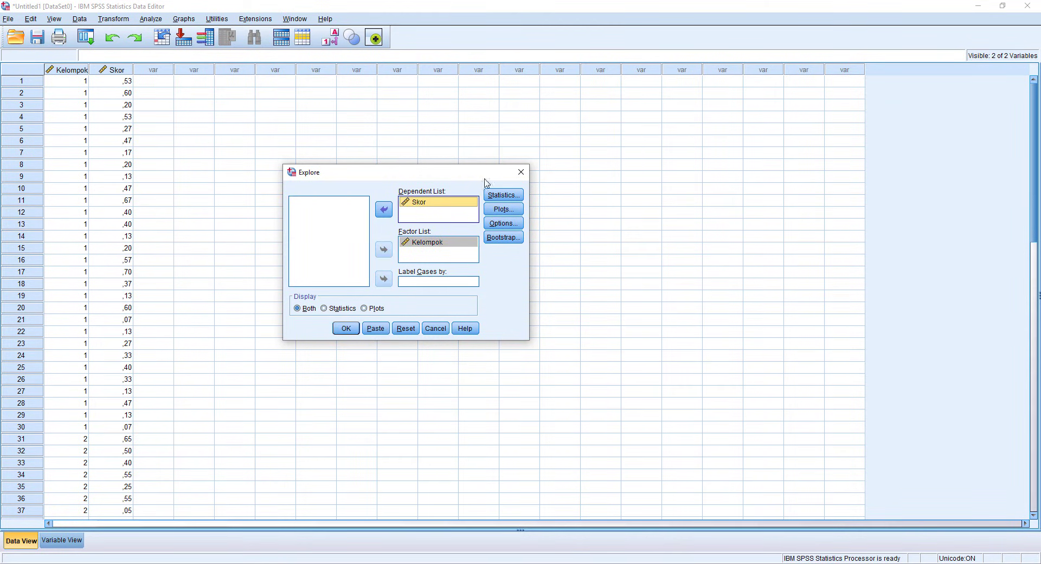
# - Enable normality plots with tests for the Explore analysis and run it
pyautogui.click(503, 209)
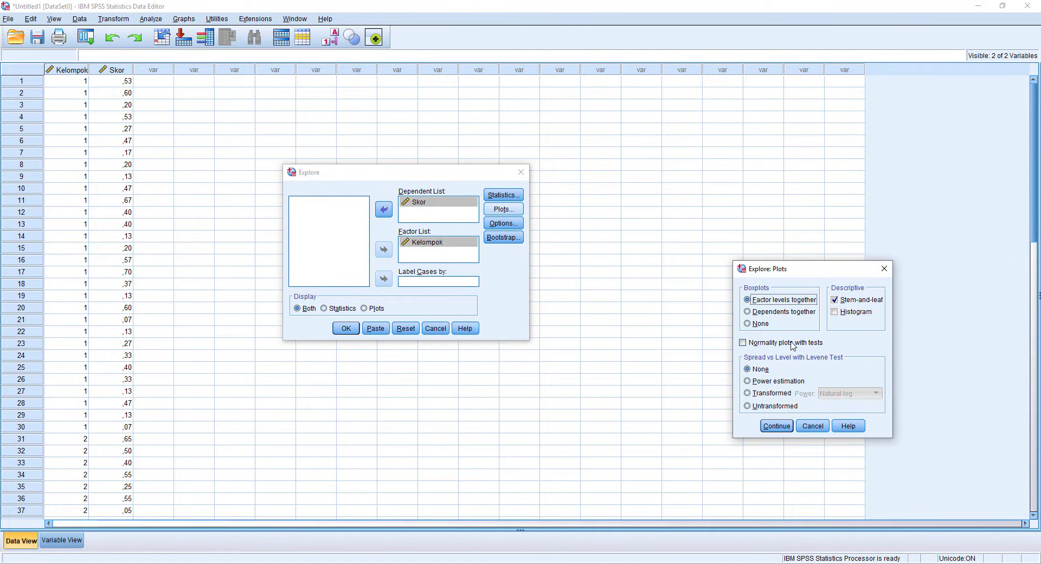
pyautogui.click(786, 344)
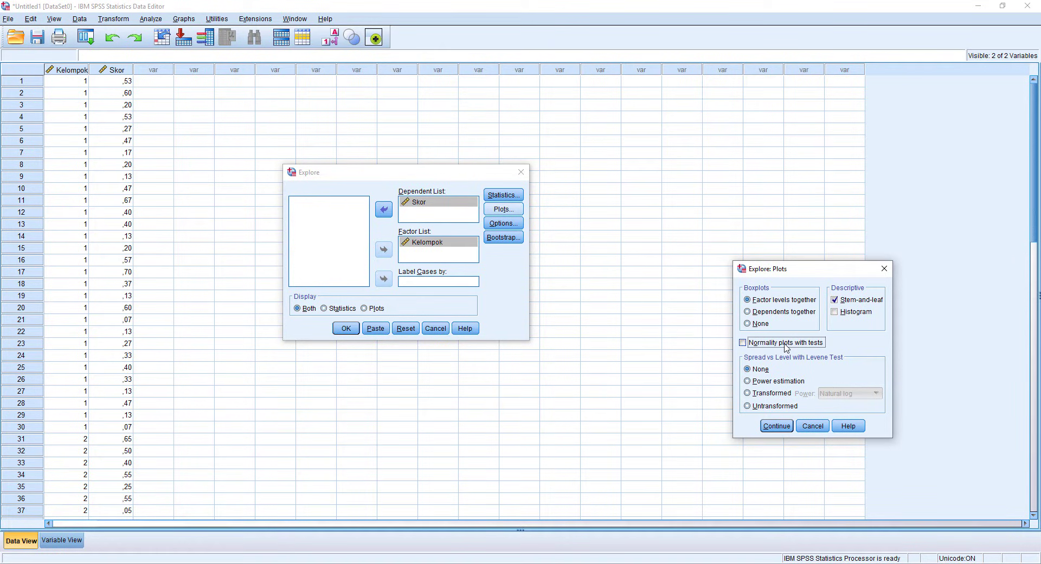
pyautogui.click(776, 425)
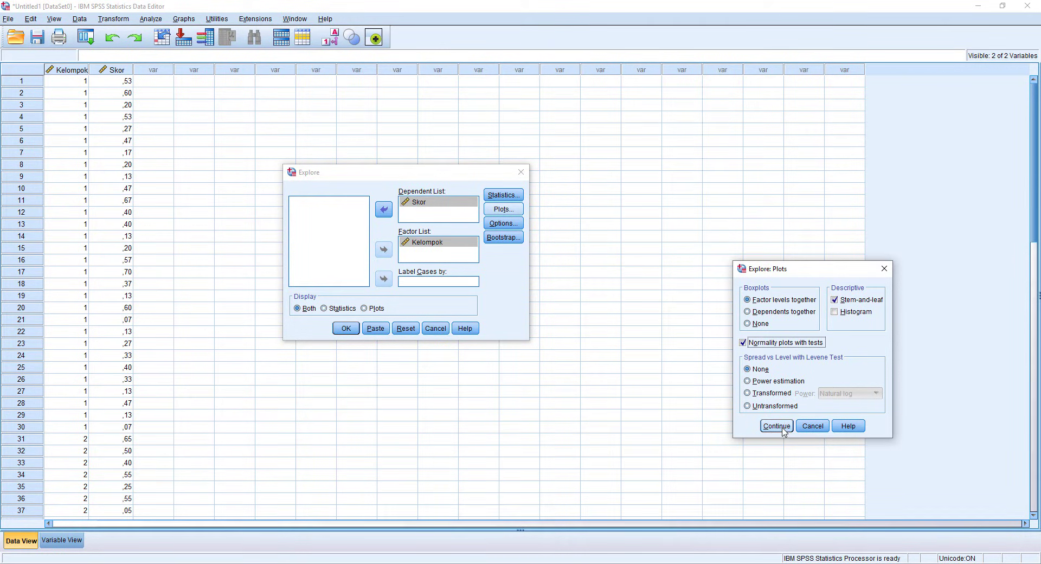
pyautogui.click(349, 329)
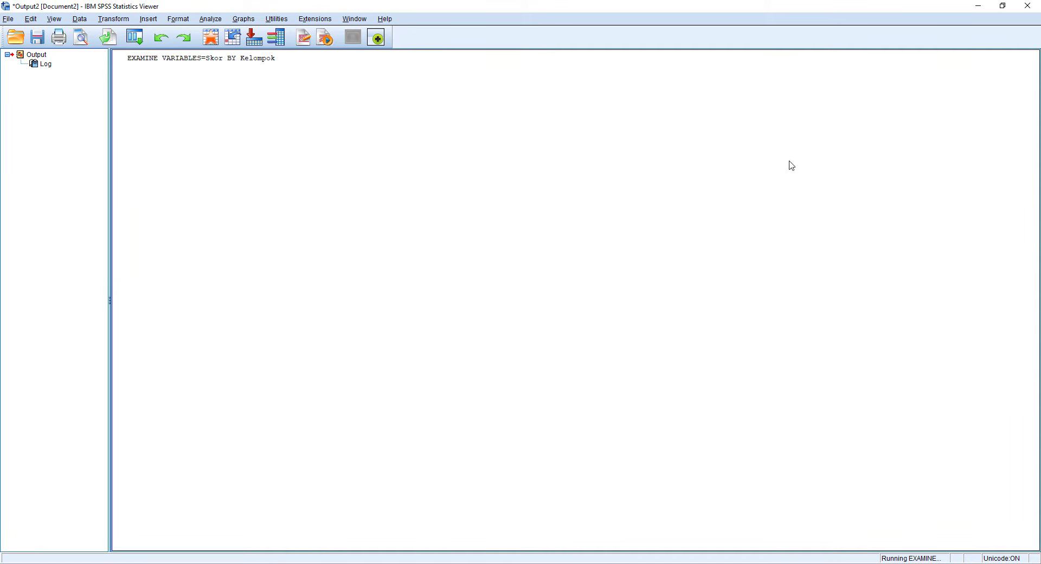
# - Restore the output viewer to a smaller window and fit it to full height beside the data columns
pyautogui.click(1002, 6)
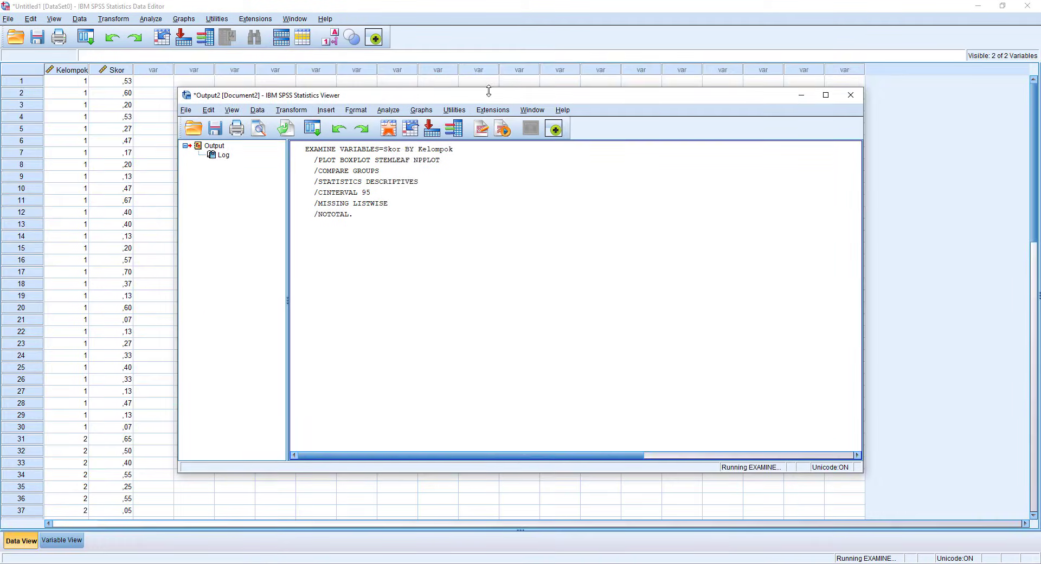
pyautogui.moveTo(448, 75); pyautogui.dragTo(672, 12)
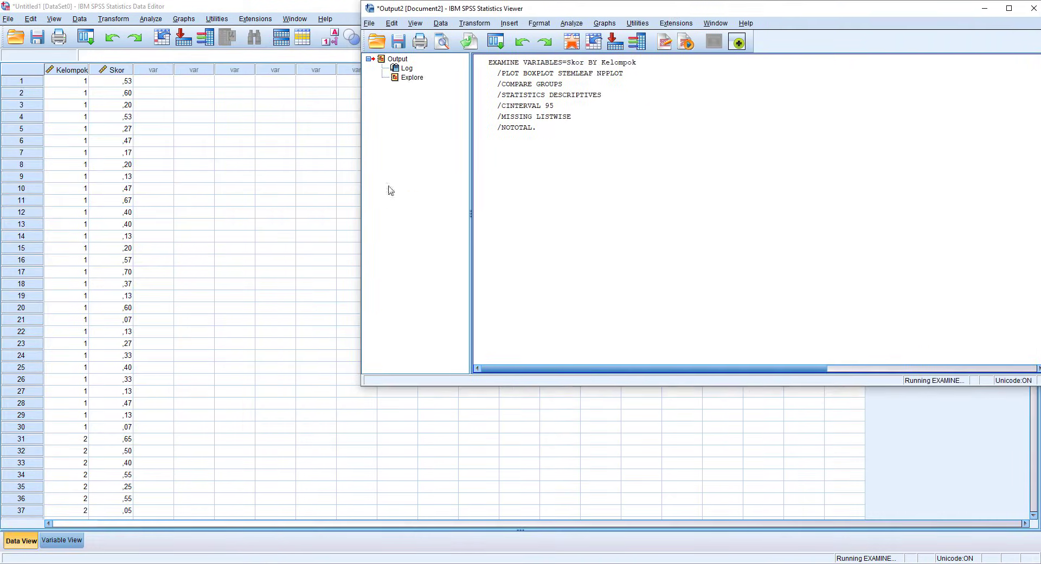
pyautogui.moveTo(360, 184); pyautogui.dragTo(471, 192)
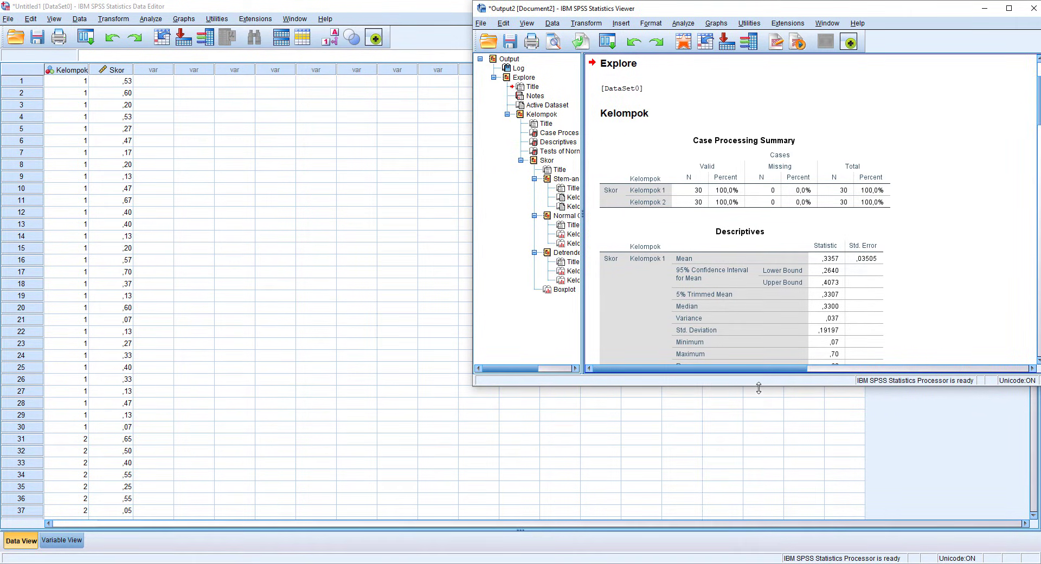
pyautogui.moveTo(759, 385); pyautogui.dragTo(758, 560)
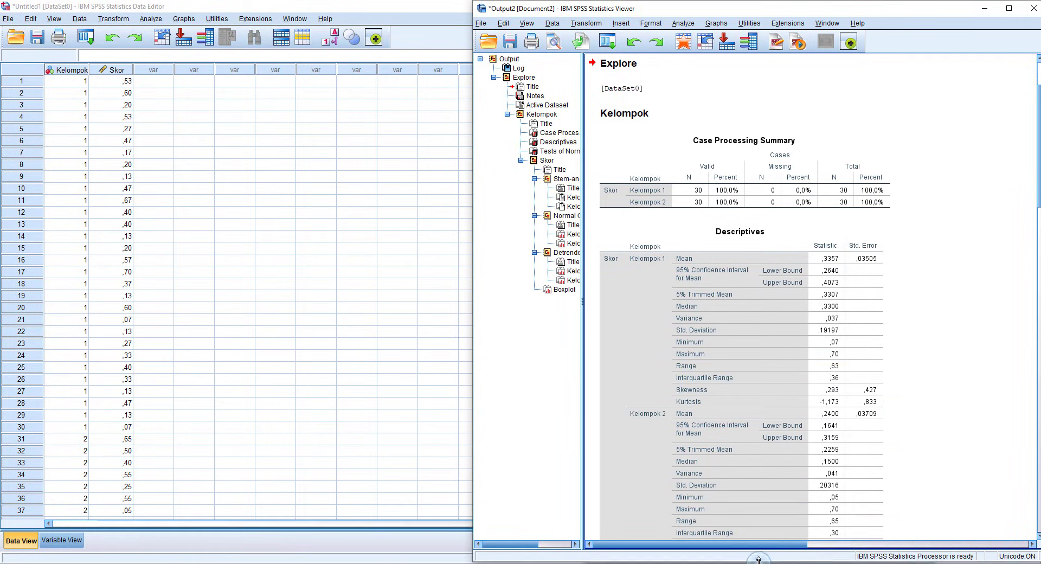
# - Examine the Tests of Normality table against the normality test criteria page in the PDF
pyautogui.click(563, 151)
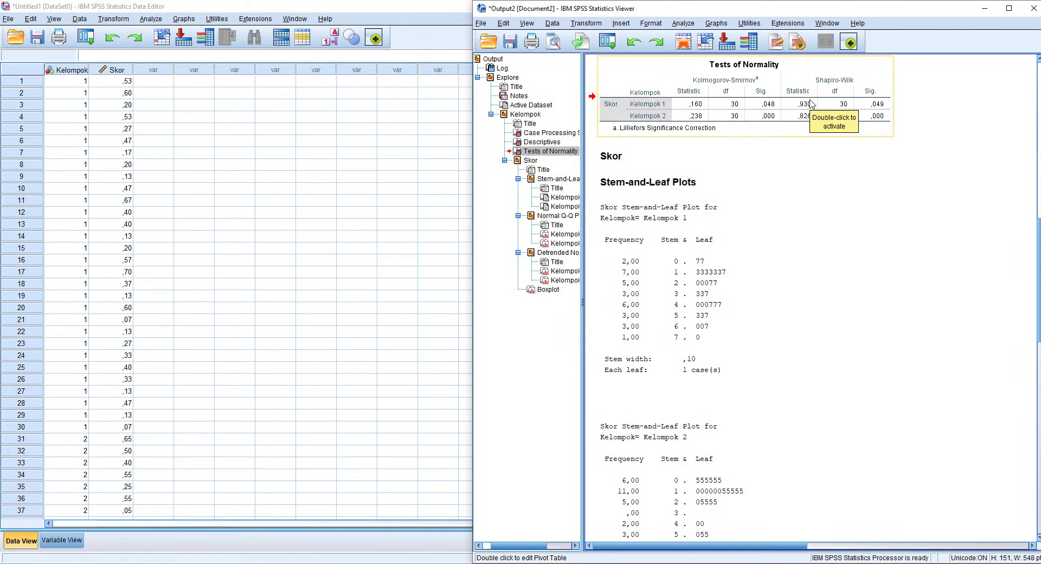
pyautogui.click(929, 130)
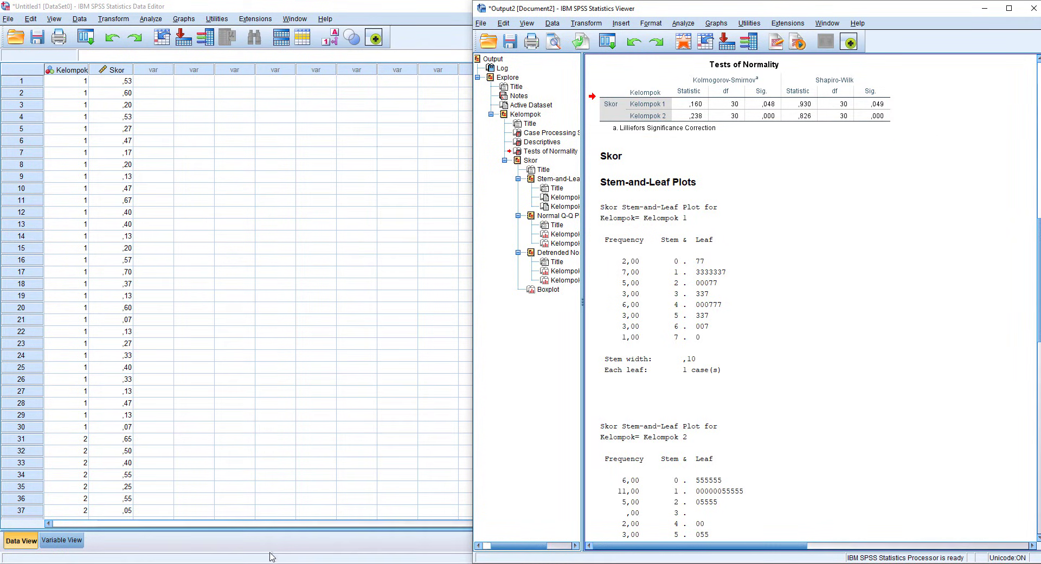
pyautogui.click(223, 477)
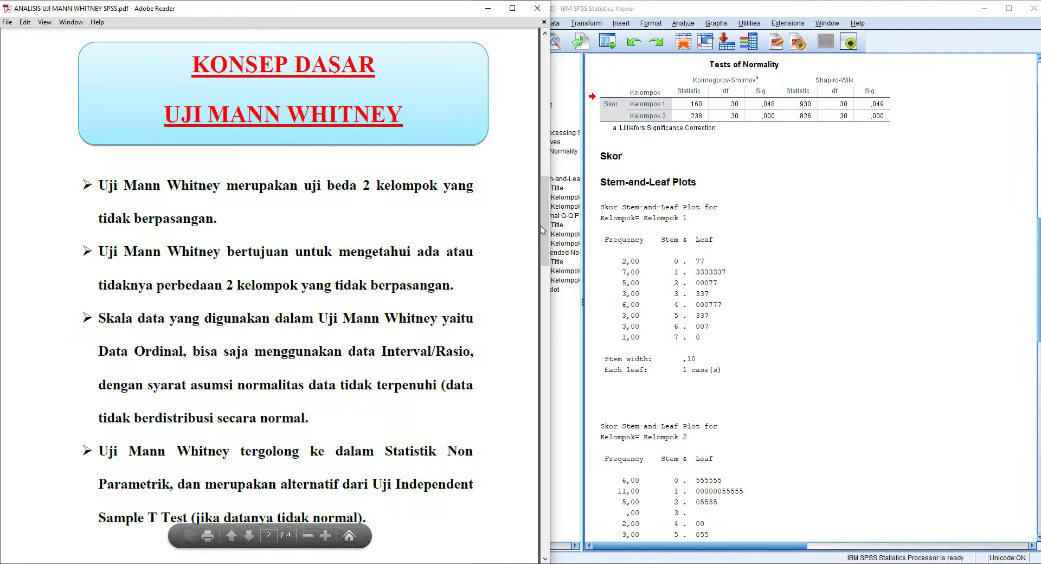
pyautogui.moveTo(544, 247); pyautogui.dragTo(544, 367)
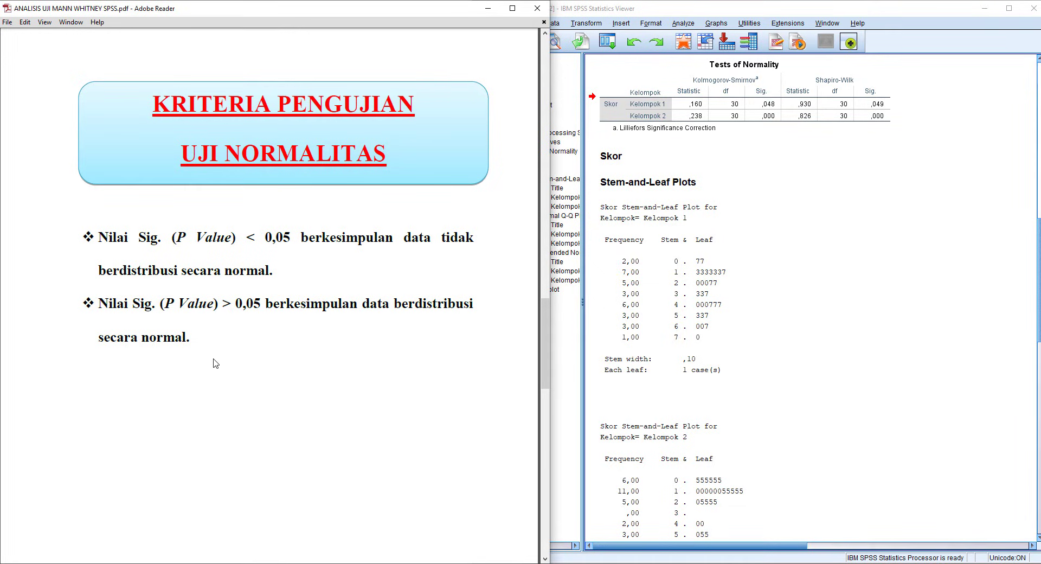
pyautogui.click(864, 133)
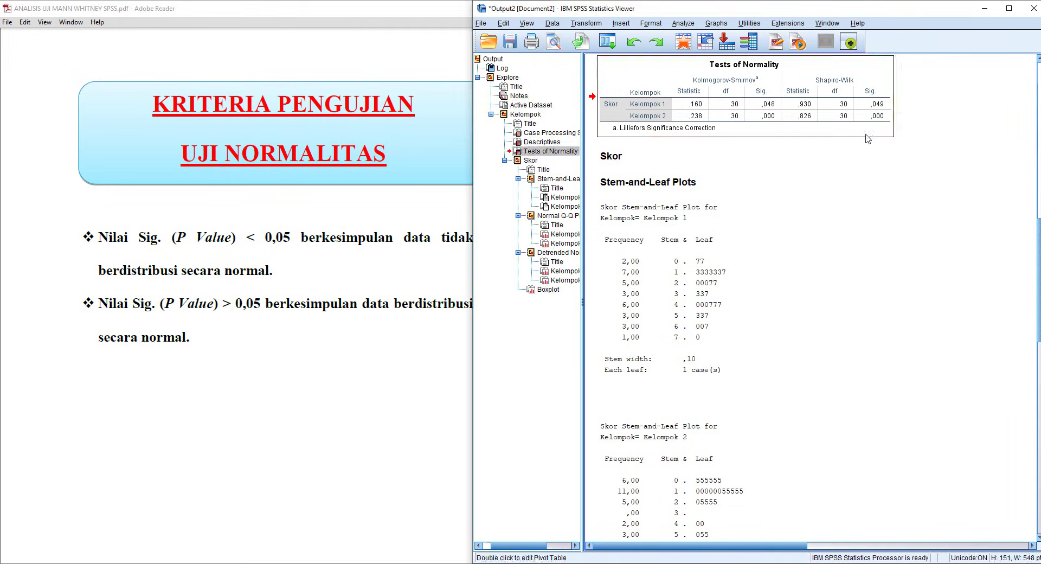